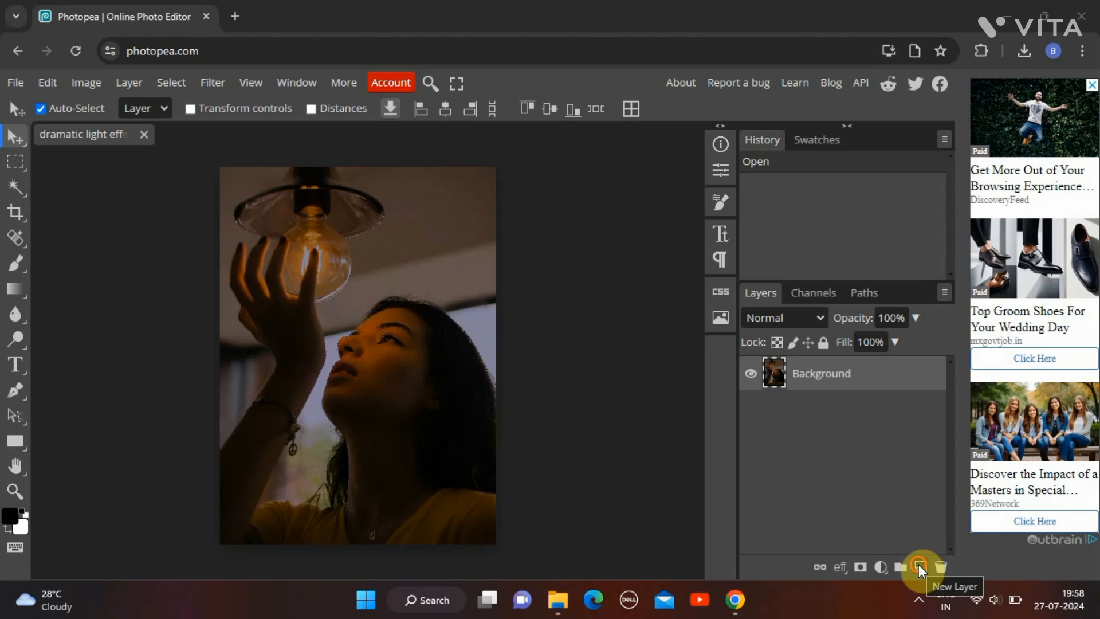
# Step: Add a new layer above the Background and rename it "light effect"
pyautogui.click(920, 566)
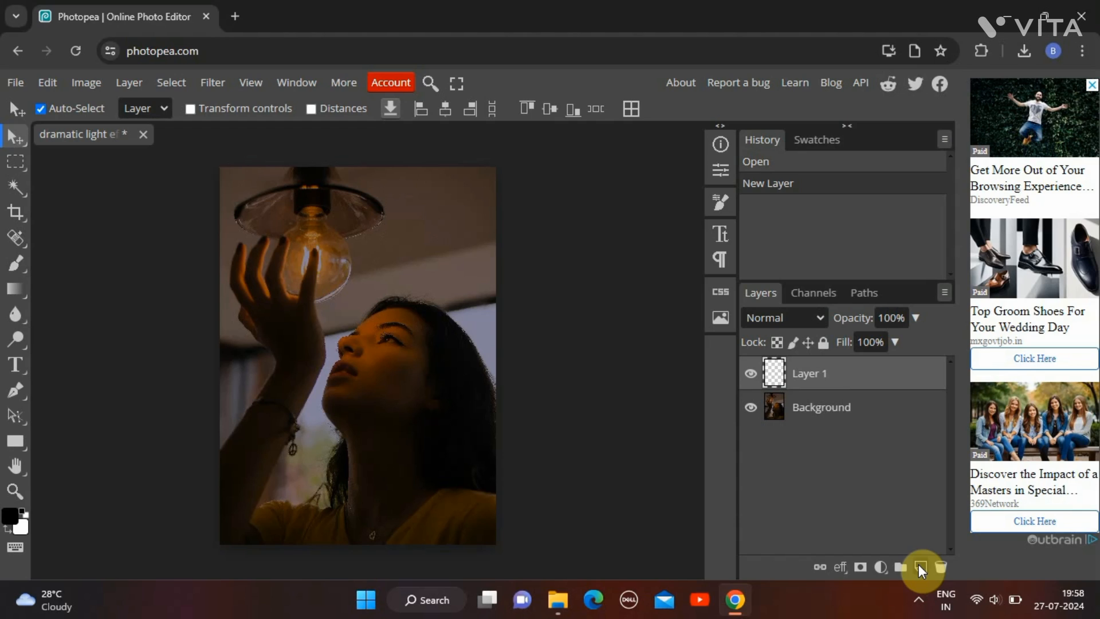
pyautogui.doubleClick(825, 376)
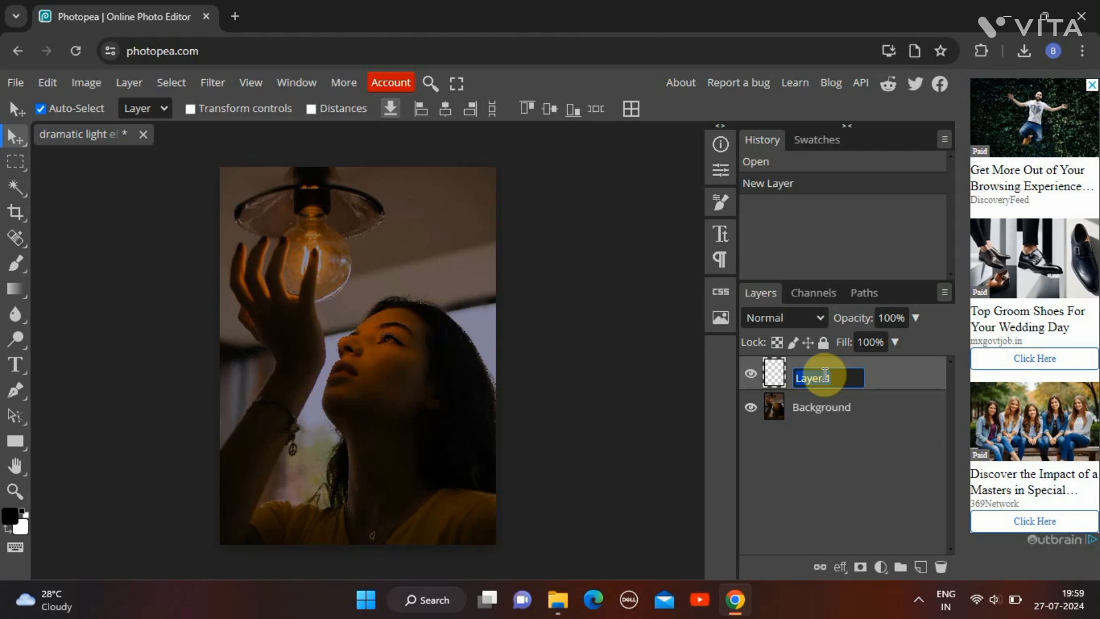
pyautogui.write('light effect')
pyautogui.press('Return')
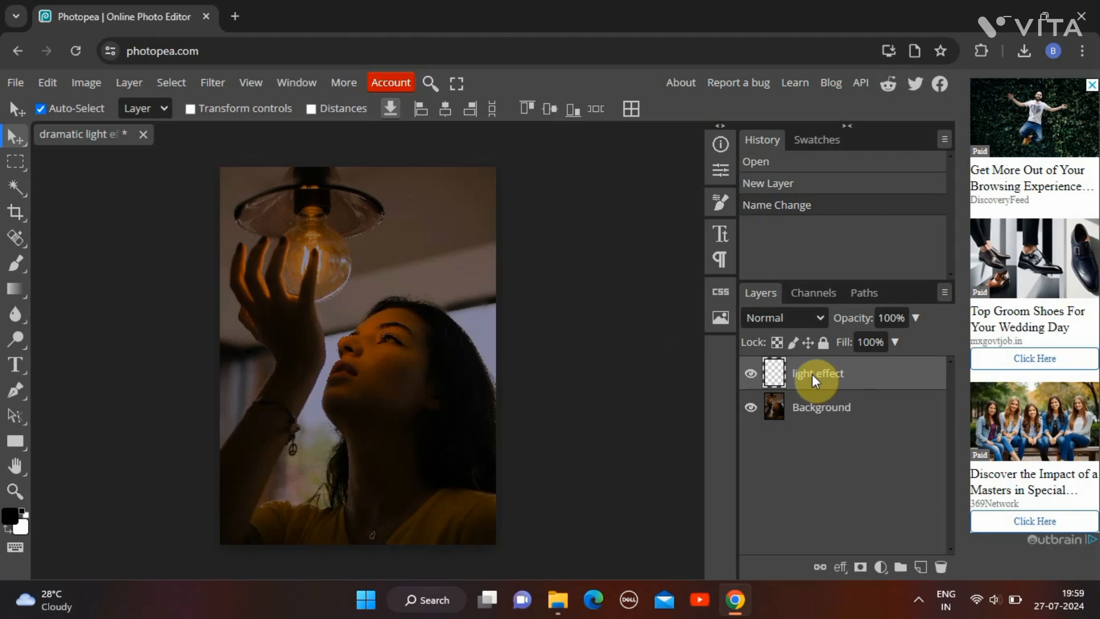
# Step: Activate the Gradient Tool and choose the default black-to-transparent gradient preset
pyautogui.click(23, 285)
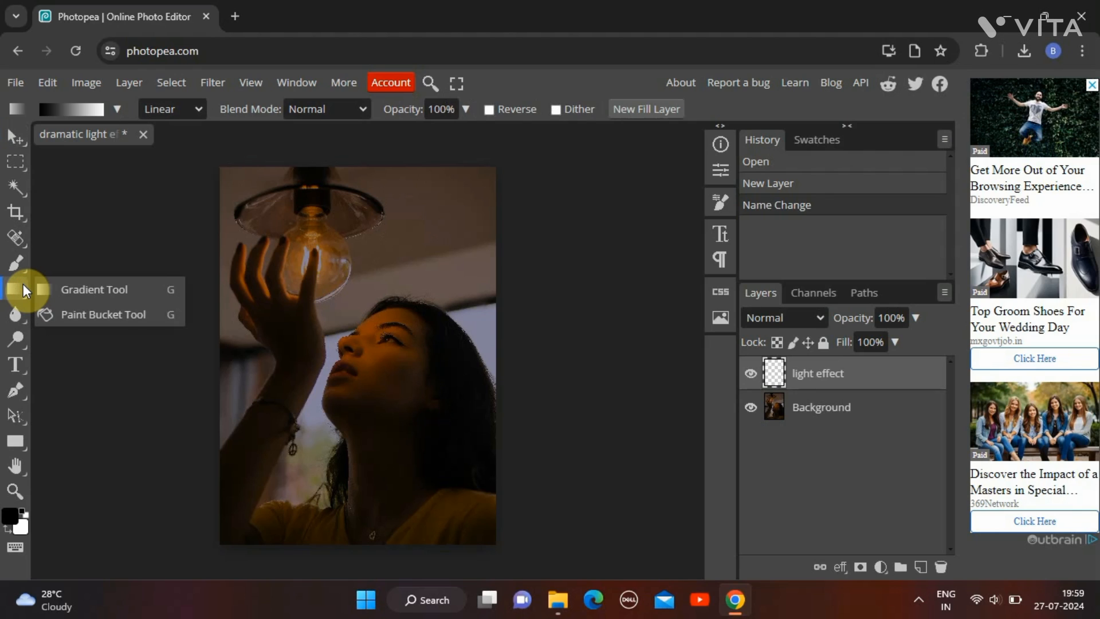
pyautogui.click(60, 295)
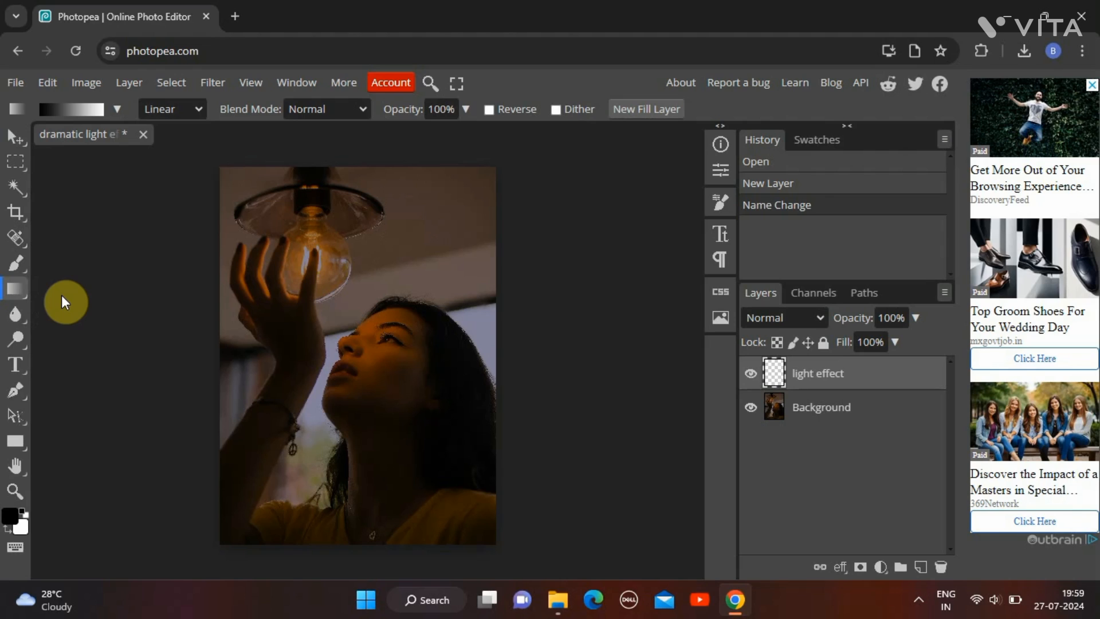
pyautogui.click(117, 109)
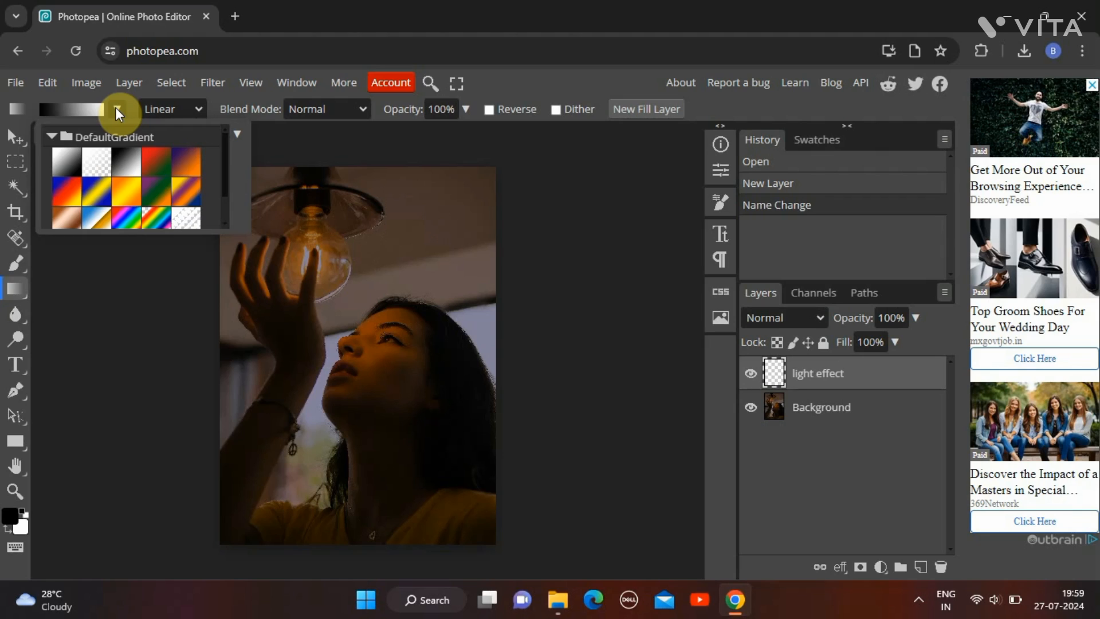
pyautogui.click(90, 167)
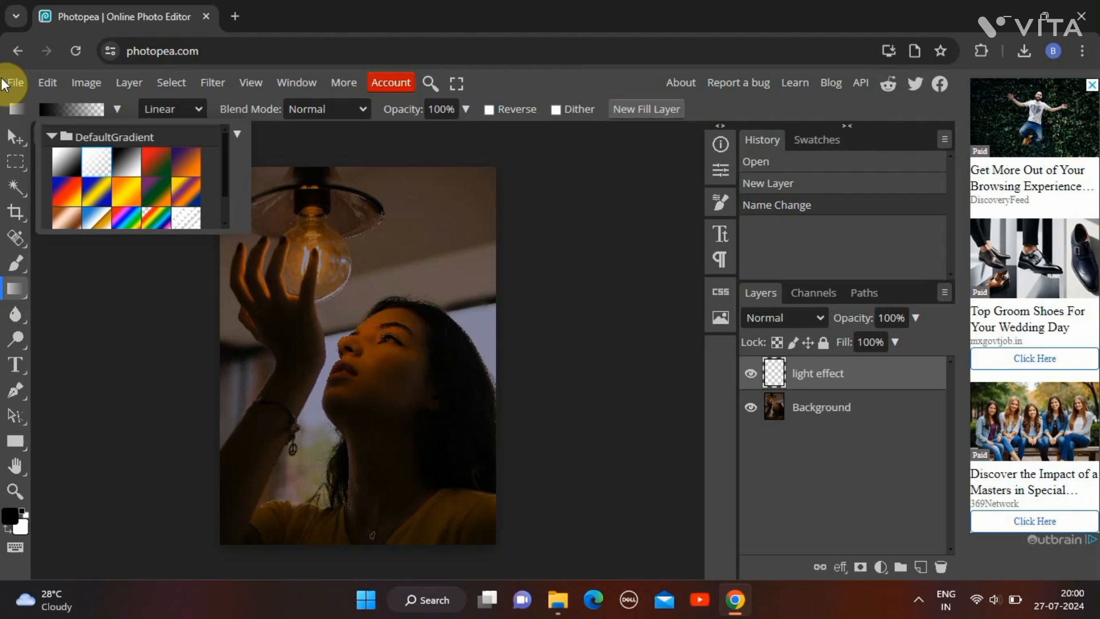
# Step: Edit the gradient so its starting colour stop is white (ffffff) and accept the change
pyautogui.click(88, 106)
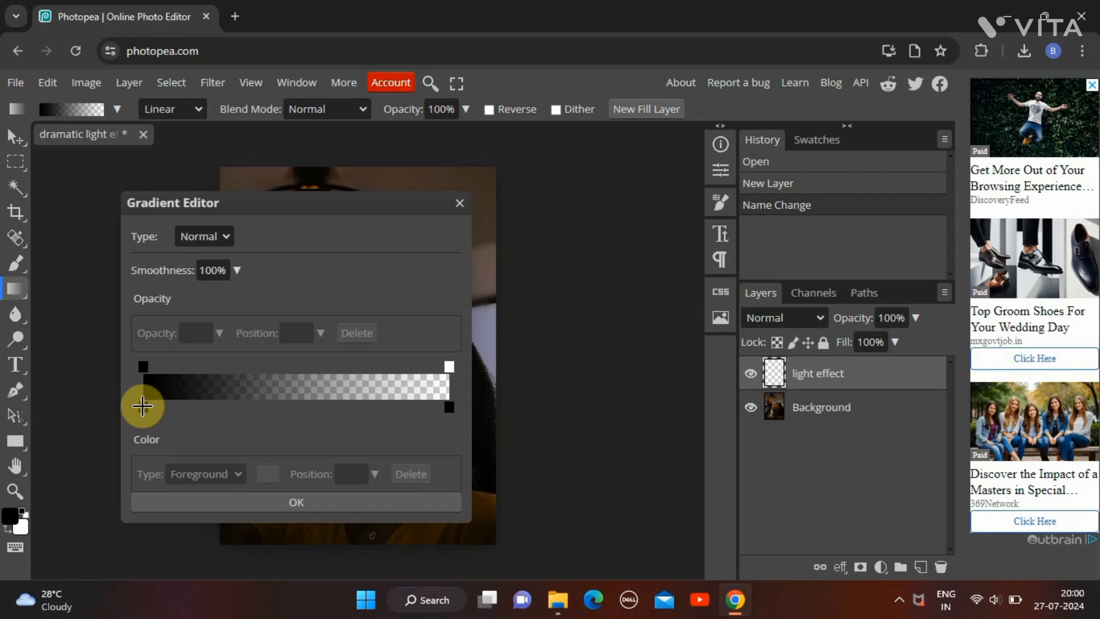
pyautogui.doubleClick(142, 406)
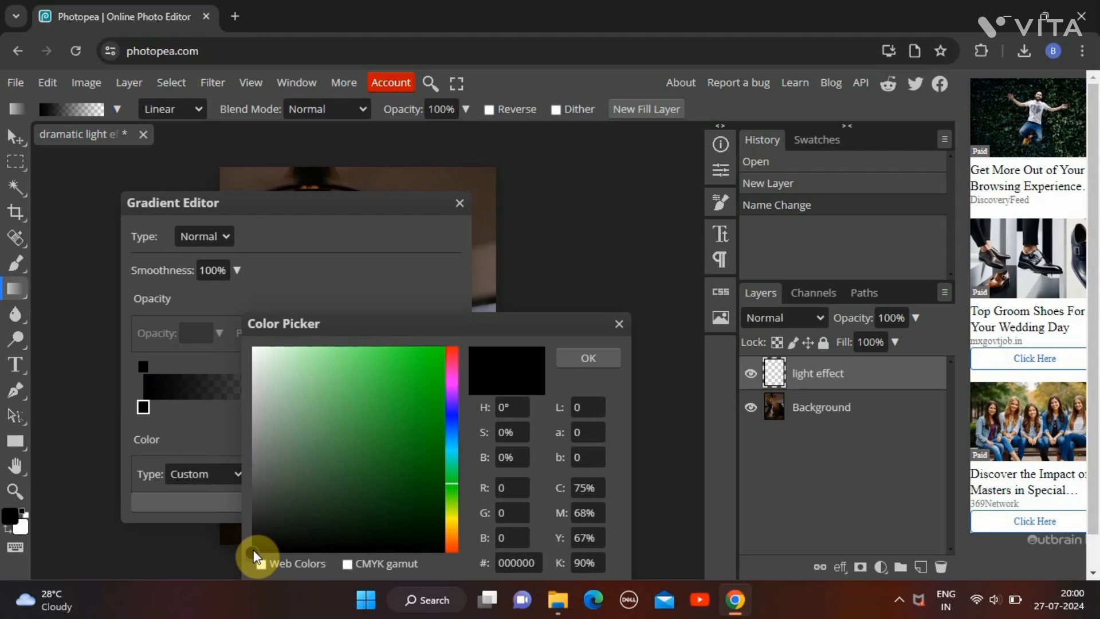
pyautogui.moveTo(254, 557); pyautogui.dragTo(252, 346)
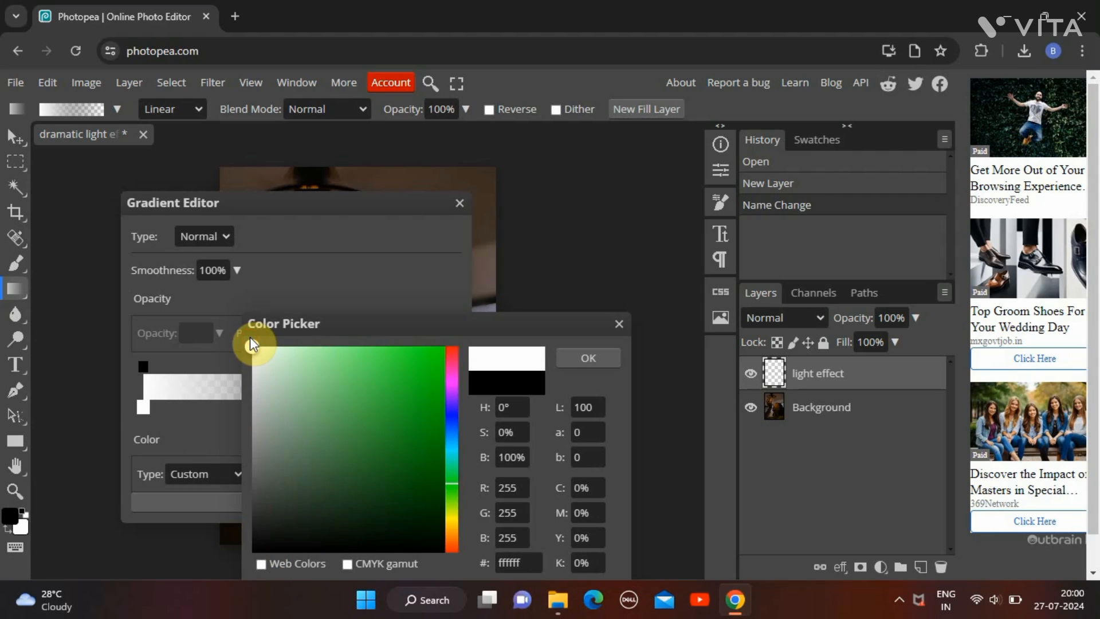
pyautogui.click(587, 357)
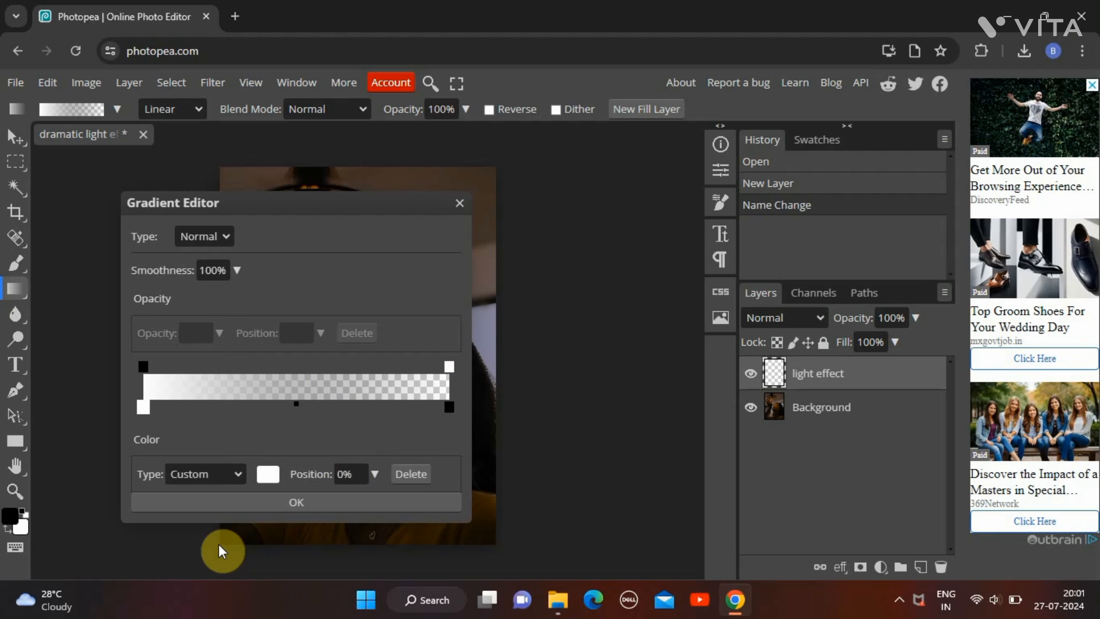
pyautogui.click(214, 502)
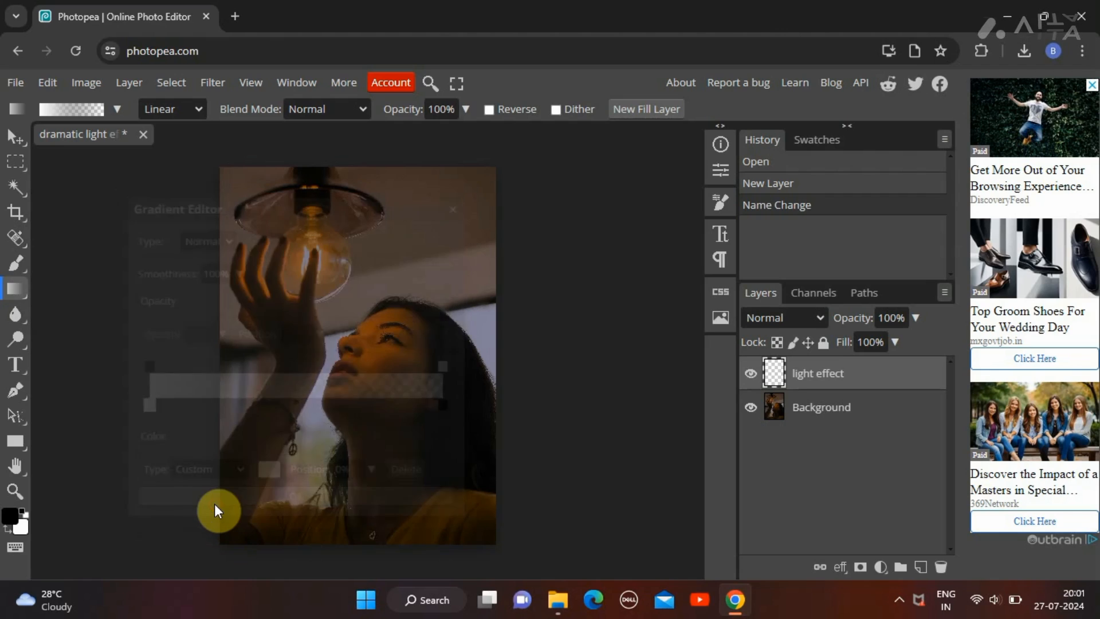
# Step: Outline a light-cone selection with the Polygonal Lasso, from the lampshade's upper rim down past the photo's lower corners
pyautogui.click(20, 170)
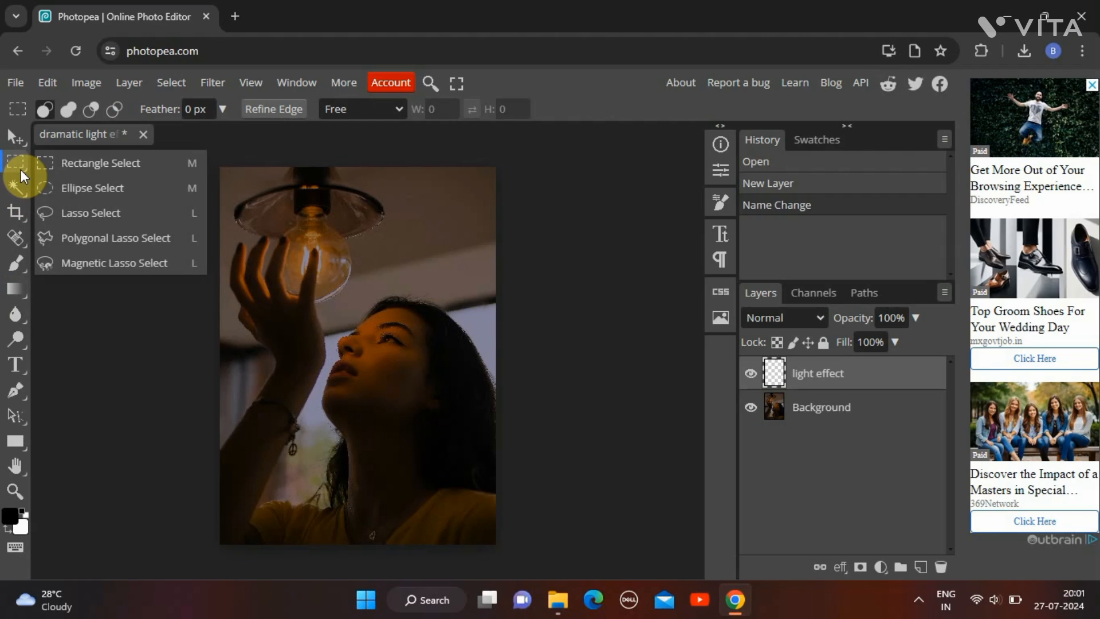
pyautogui.click(109, 238)
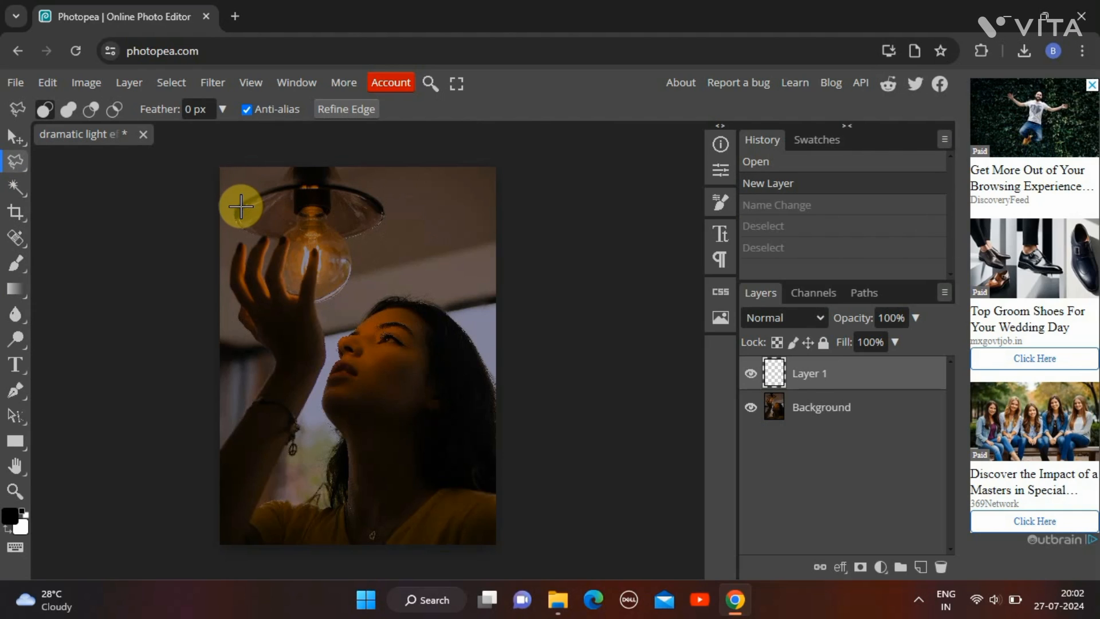
pyautogui.click(236, 208)
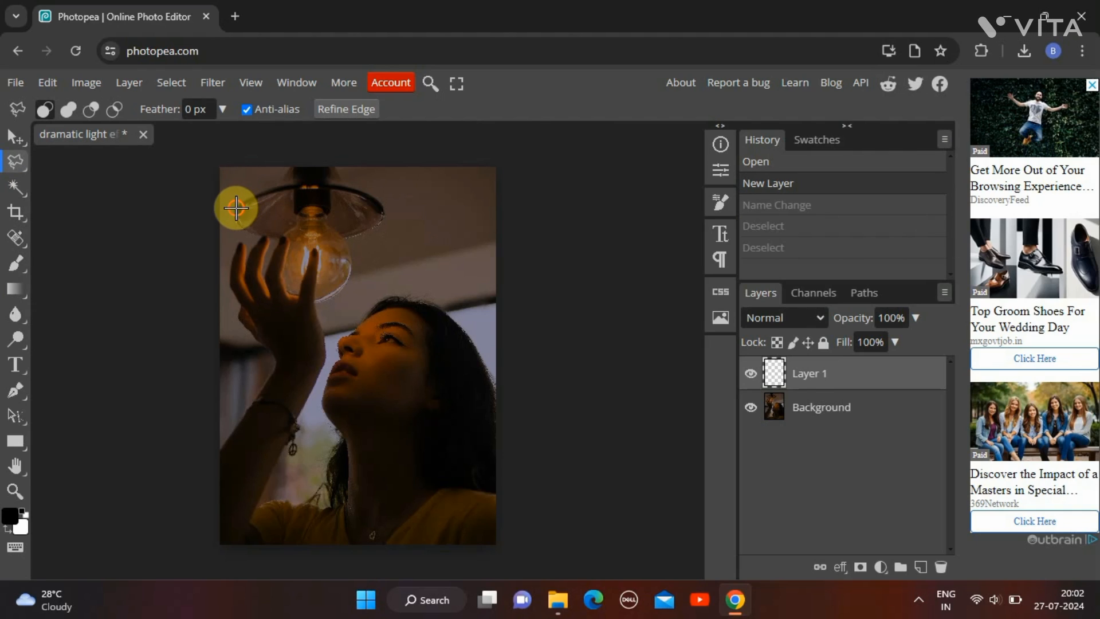
pyautogui.click(202, 238)
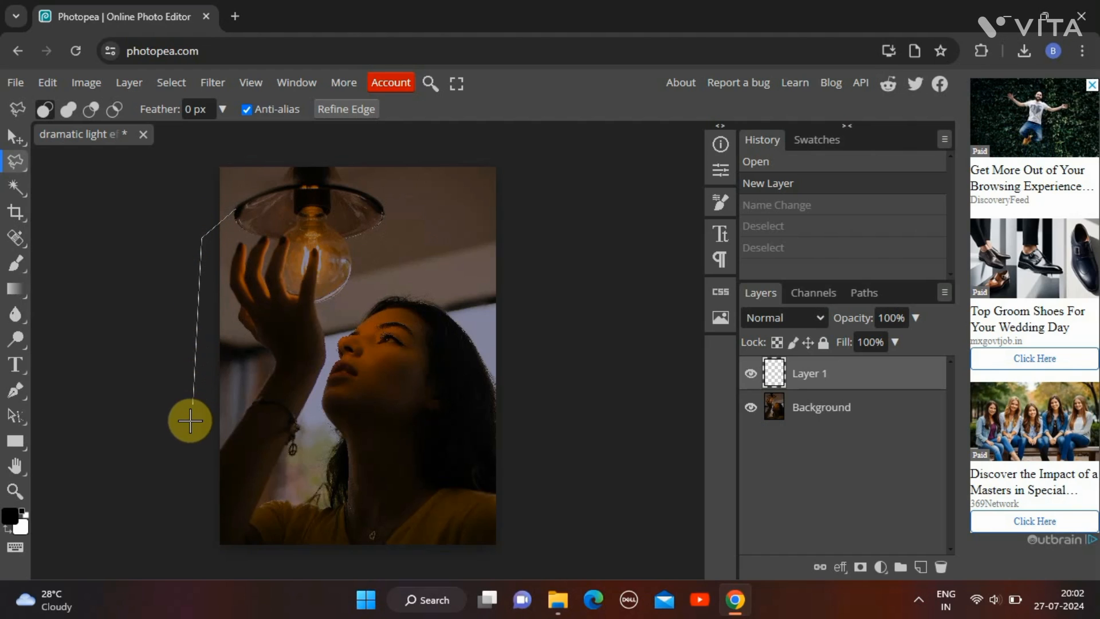
pyautogui.click(199, 545)
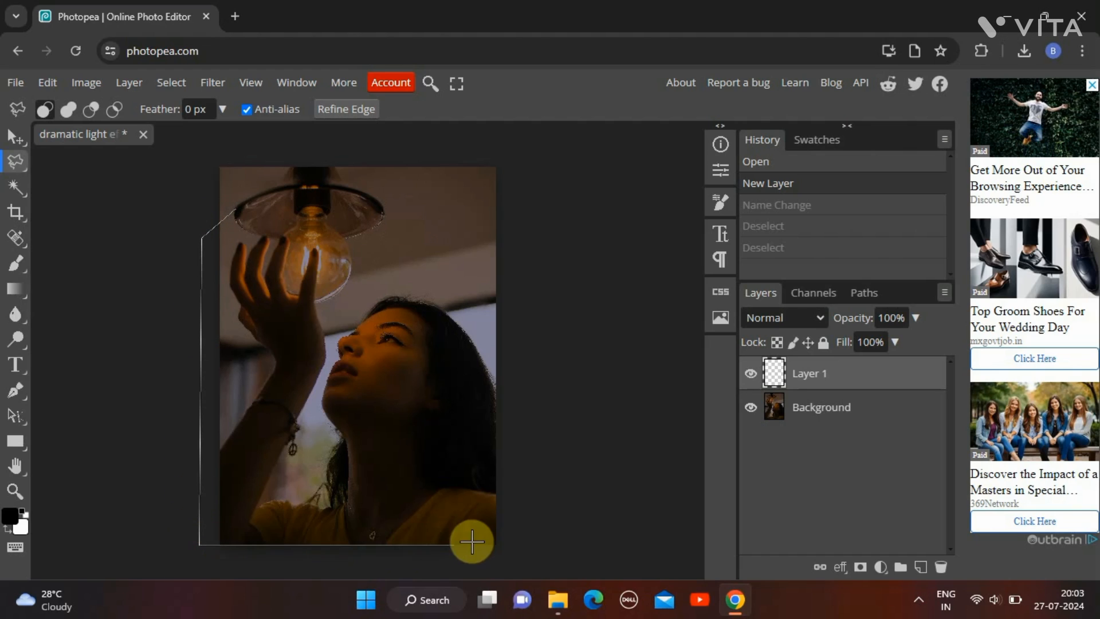
pyautogui.click(568, 544)
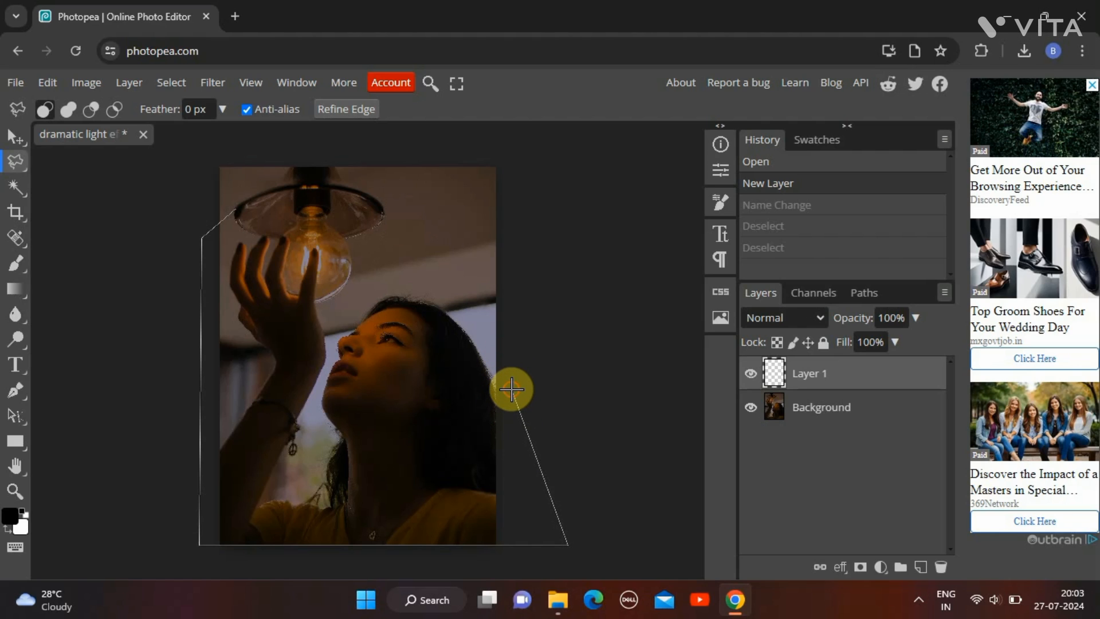
pyautogui.click(512, 389)
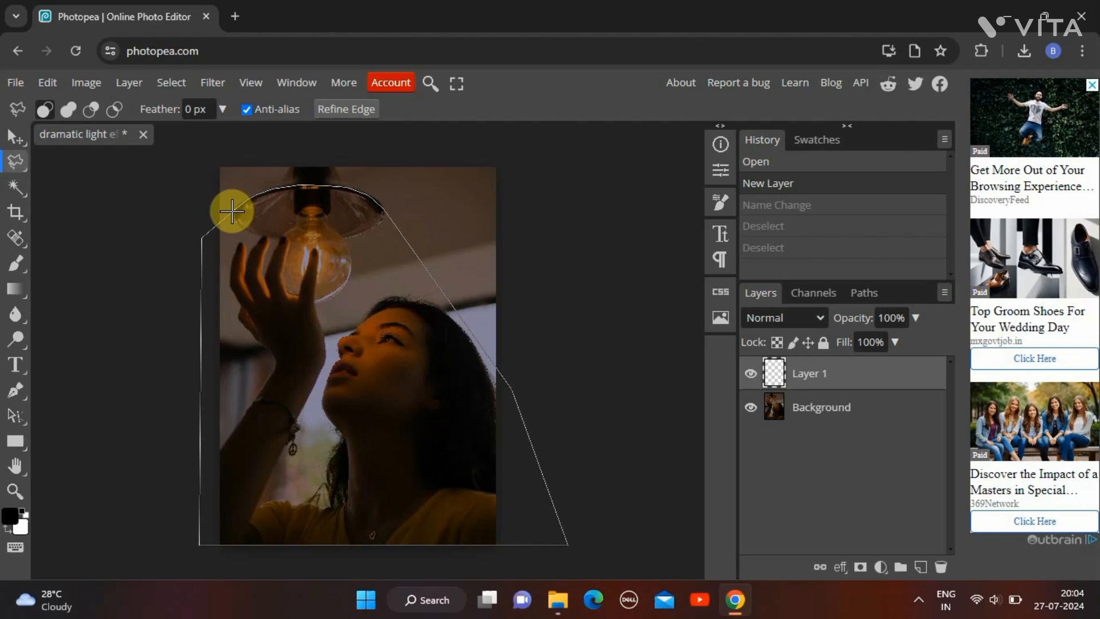
pyautogui.doubleClick(292, 202)
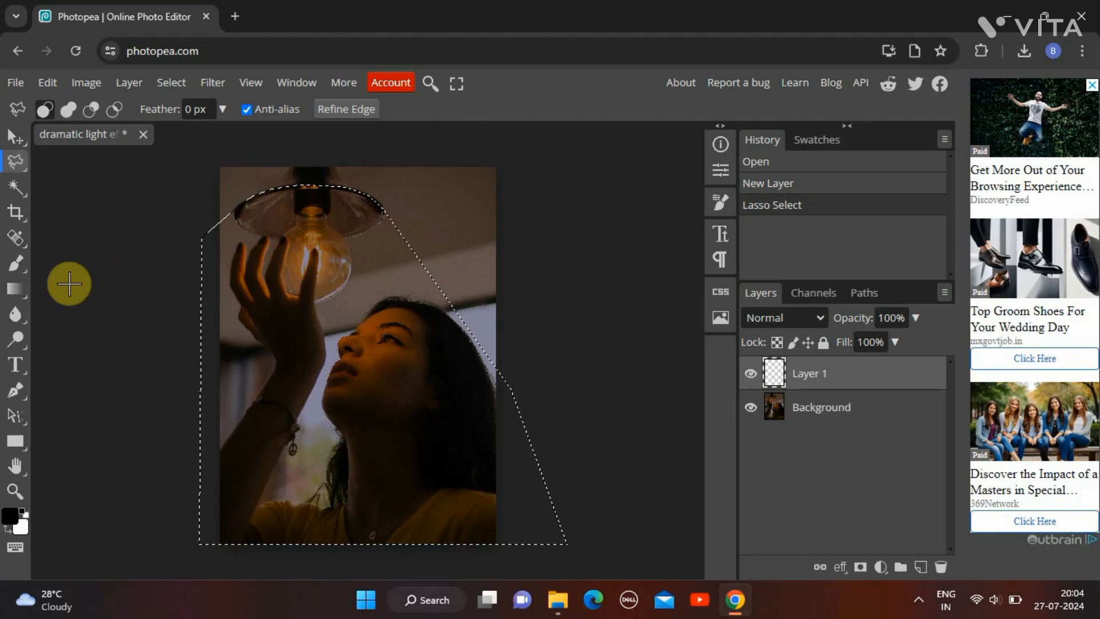
# Step: Fill the selection on the new layer with the white-to-transparent linear gradient, from the lampshade's left rim diagonally down to the woman's hair
pyautogui.click(21, 293)
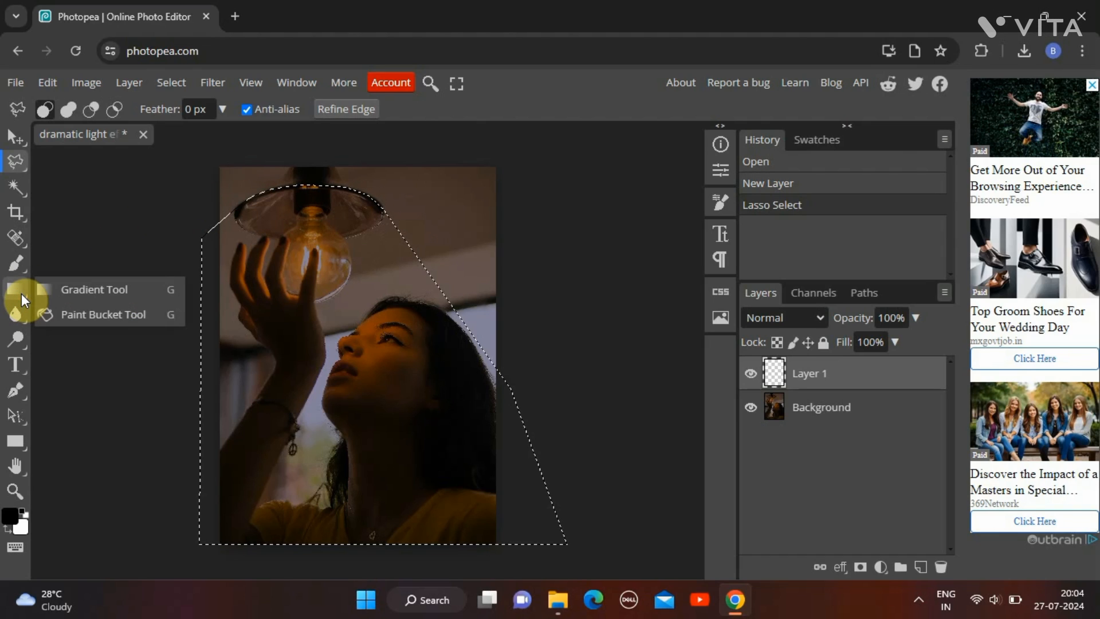
pyautogui.click(69, 287)
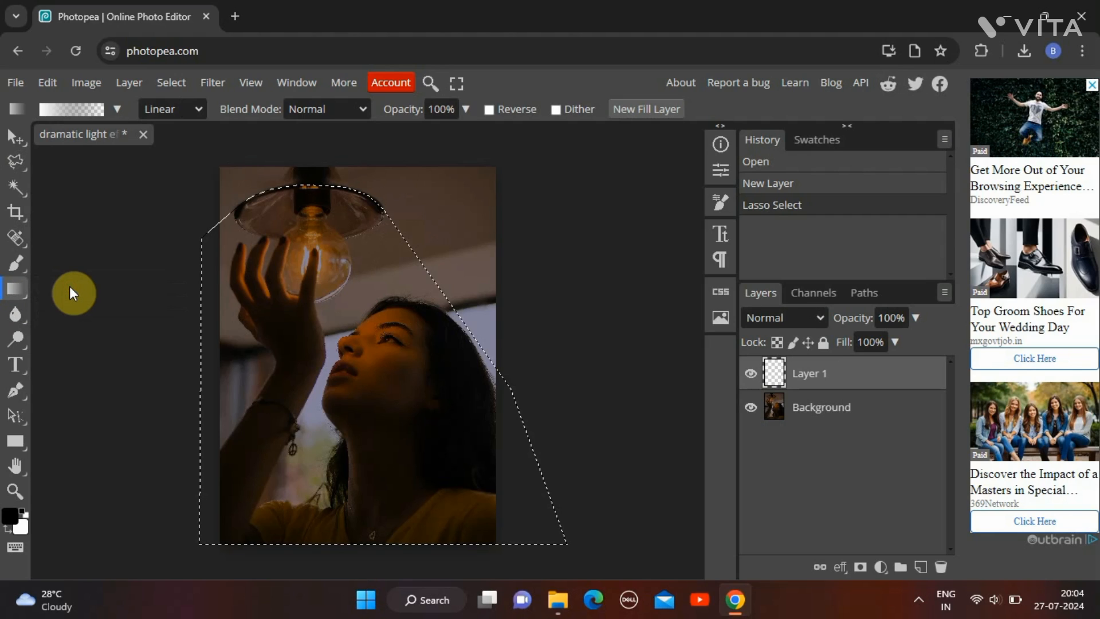
pyautogui.click(116, 110)
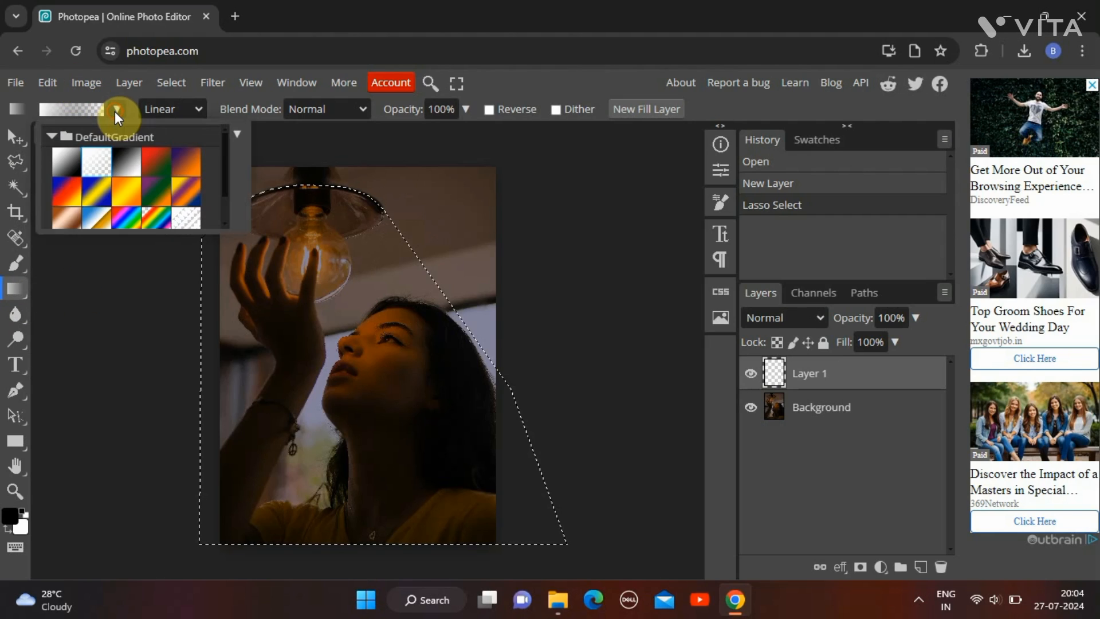
pyautogui.click(96, 172)
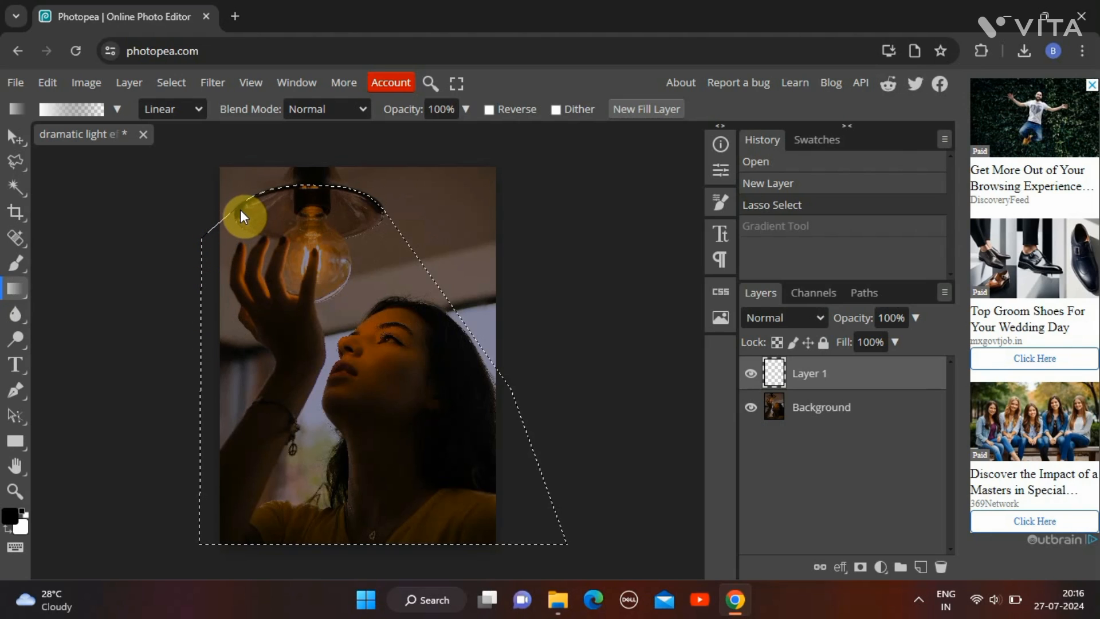
pyautogui.moveTo(237, 203); pyautogui.dragTo(489, 398)
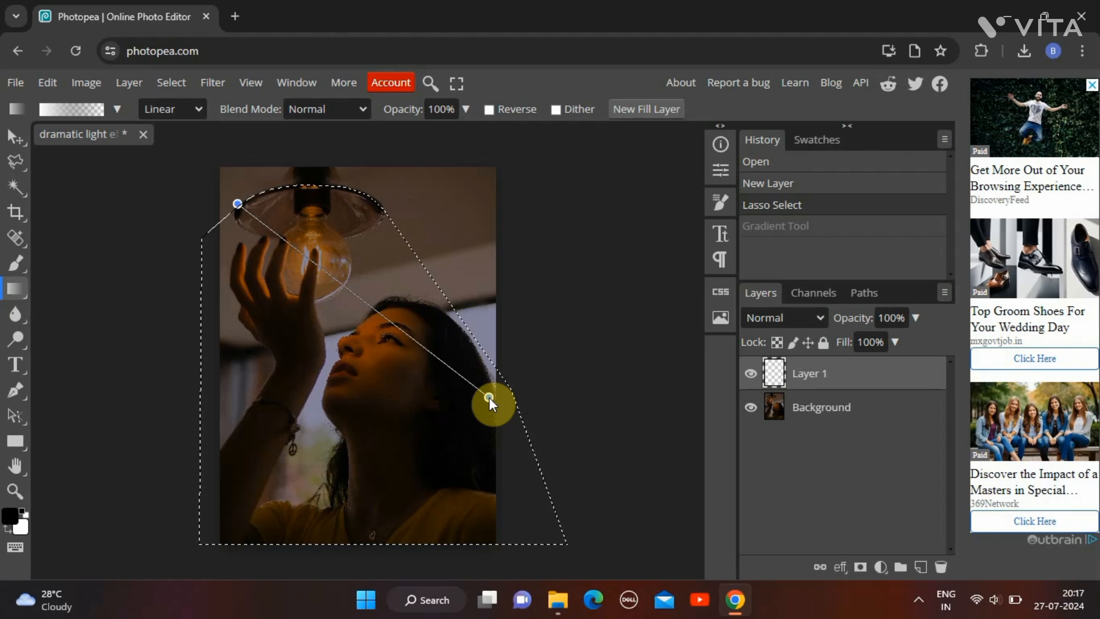
pyautogui.moveTo(489, 398); pyautogui.dragTo(489, 397)
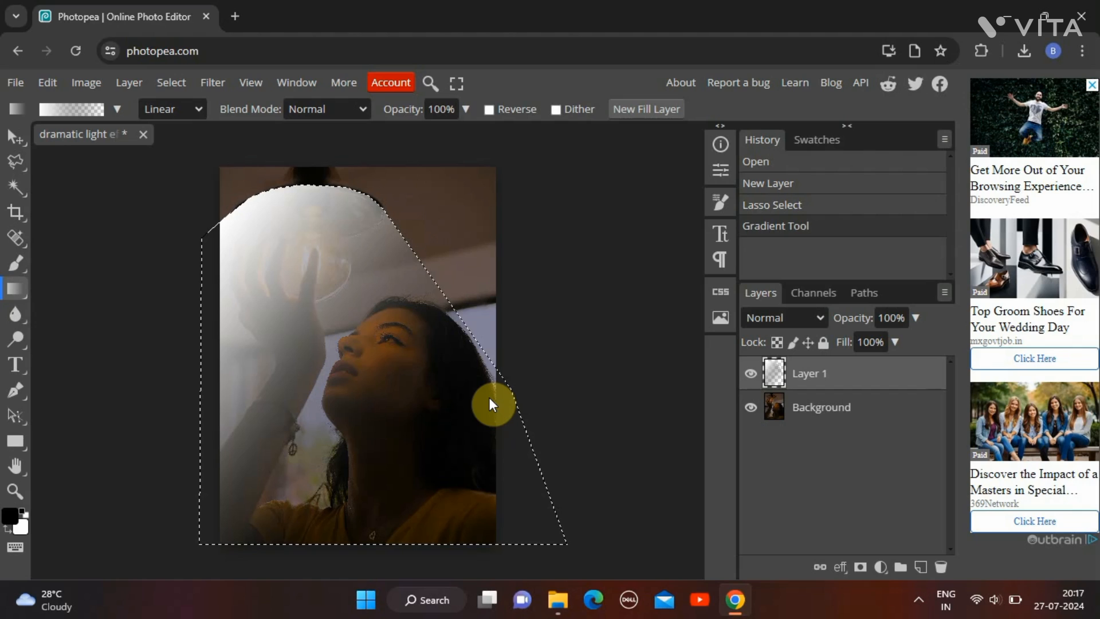
# Step: Set the gradient layer's blend mode to Overlay and clear the selection
pyautogui.click(824, 318)
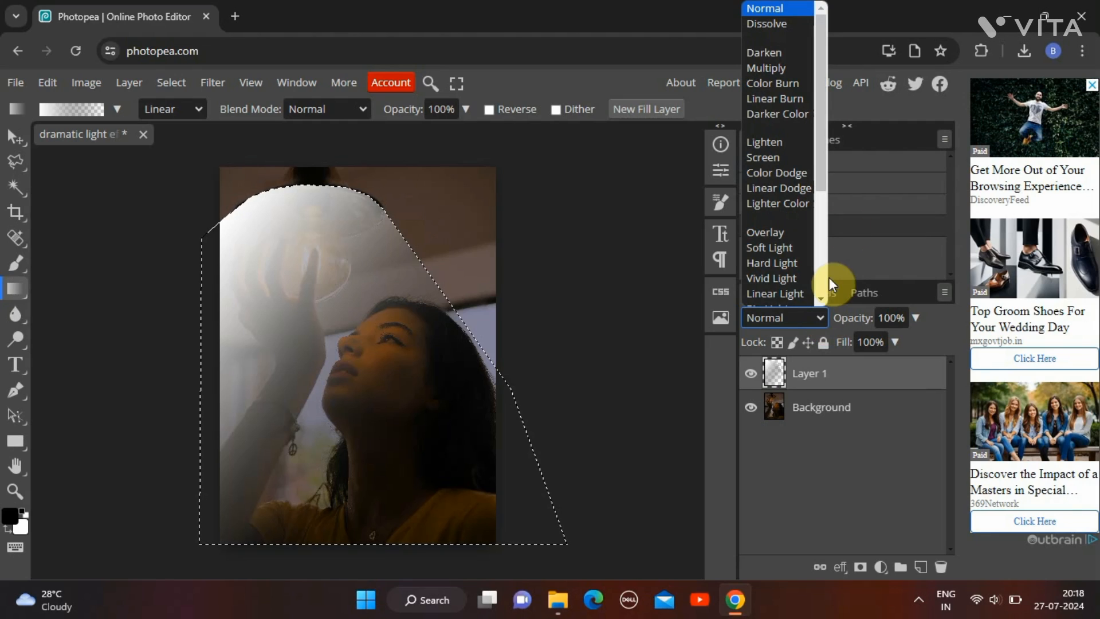
pyautogui.click(772, 234)
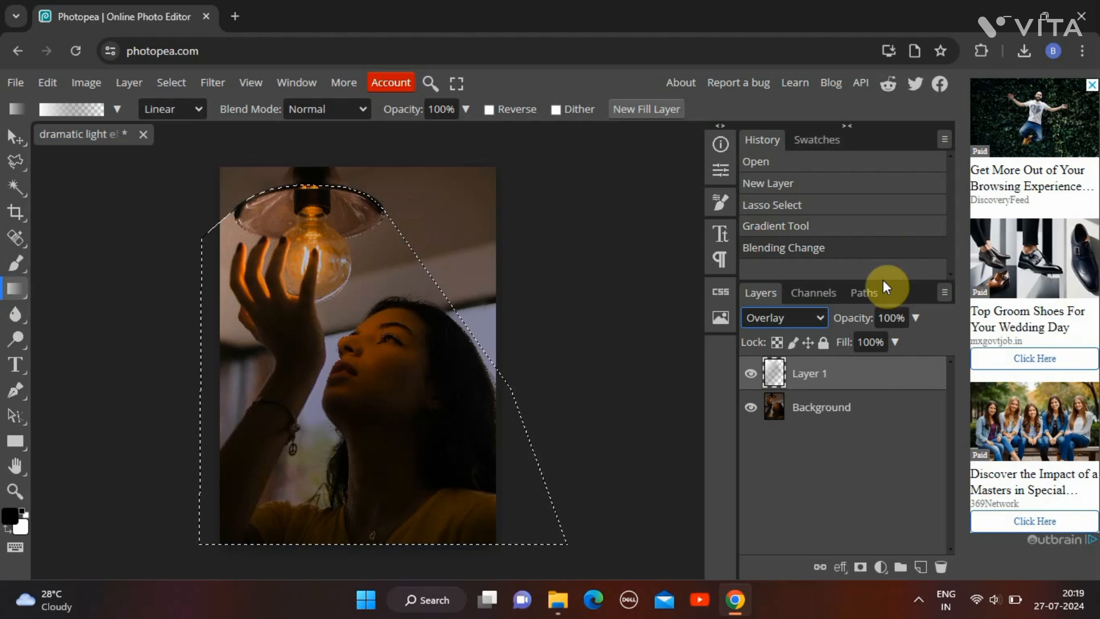
pyautogui.click(843, 413)
pyautogui.hotkey('ctrl', 'd')
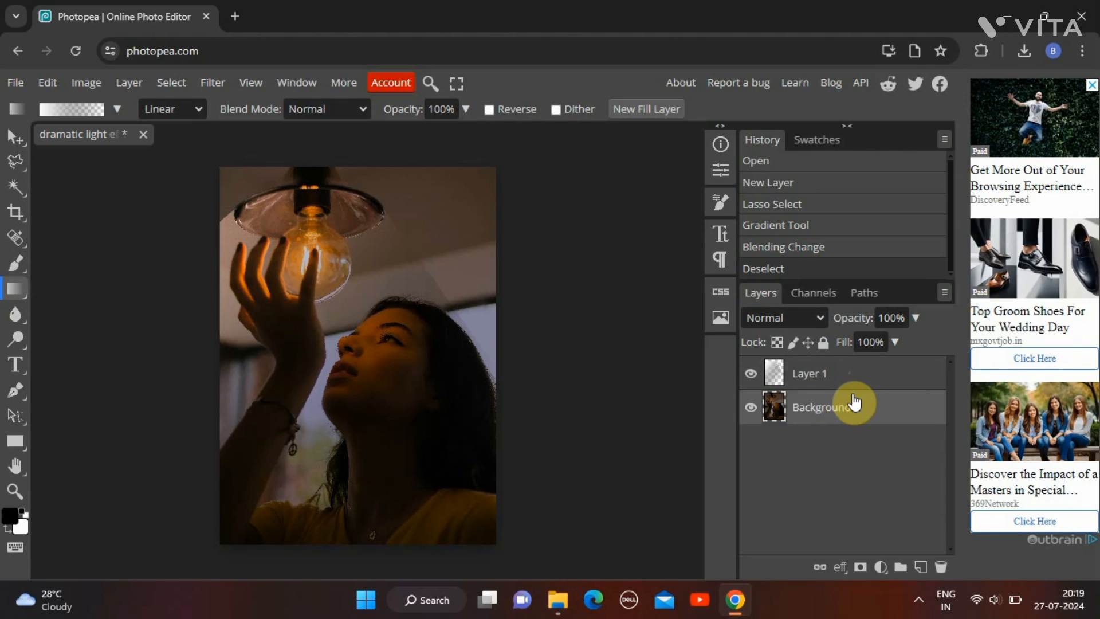
# Step: Select the gradient layer above the Background and open the Blur filter options for it
pyautogui.click(876, 372)
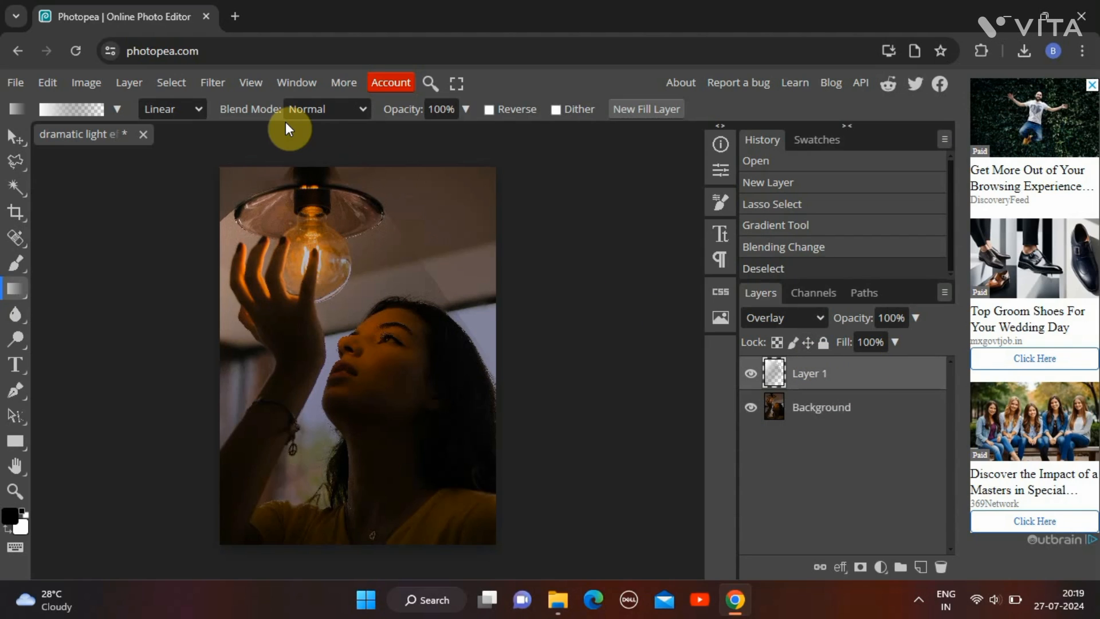
pyautogui.click(212, 81)
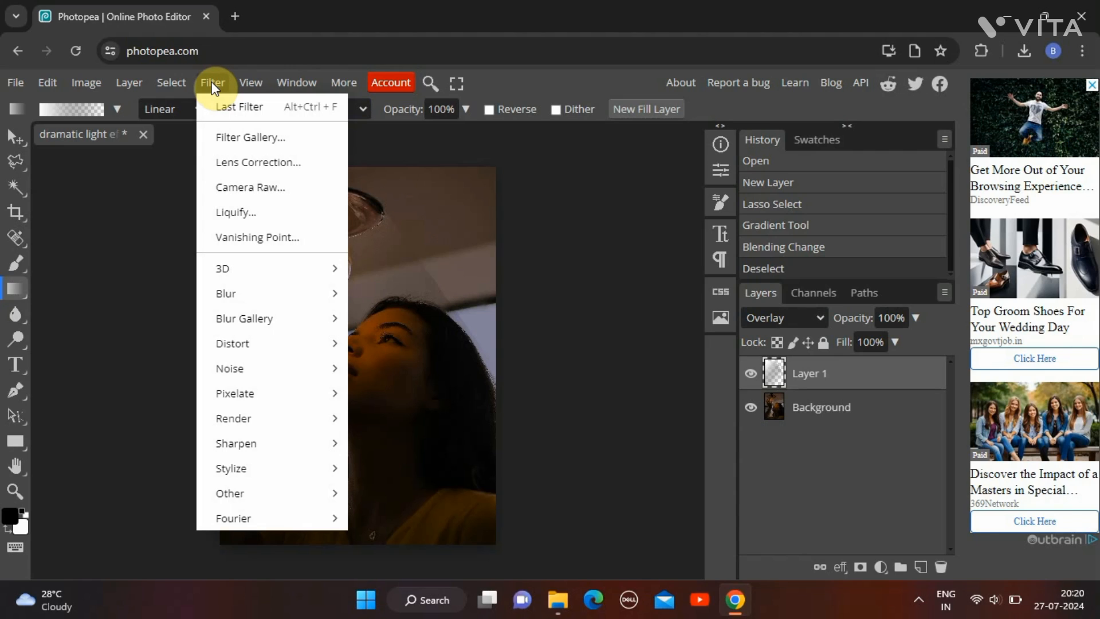
pyautogui.moveTo(319, 293)
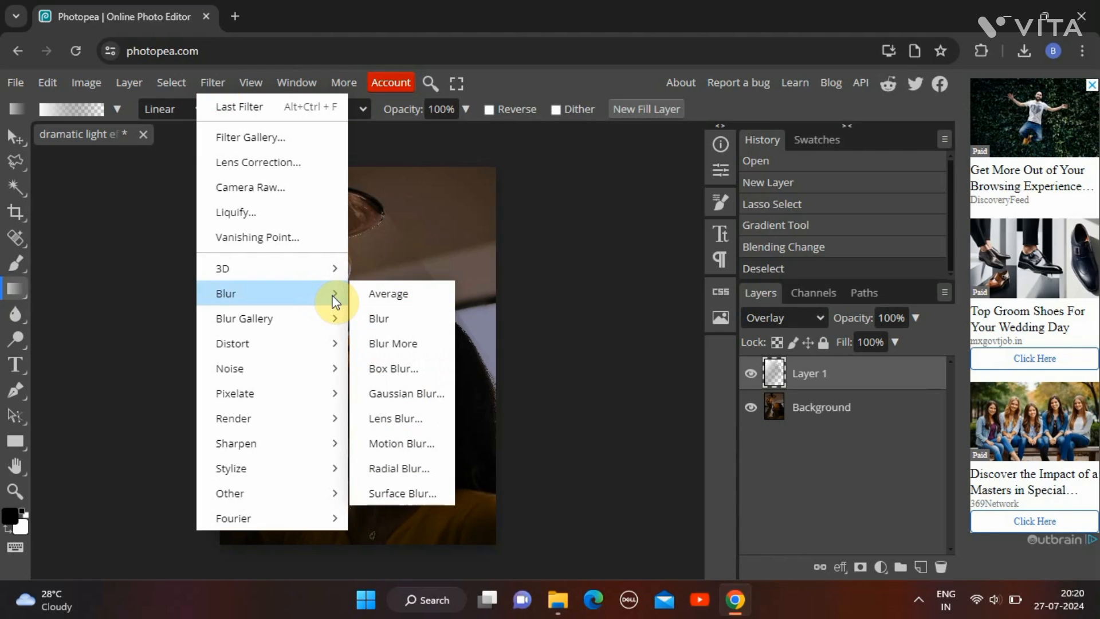